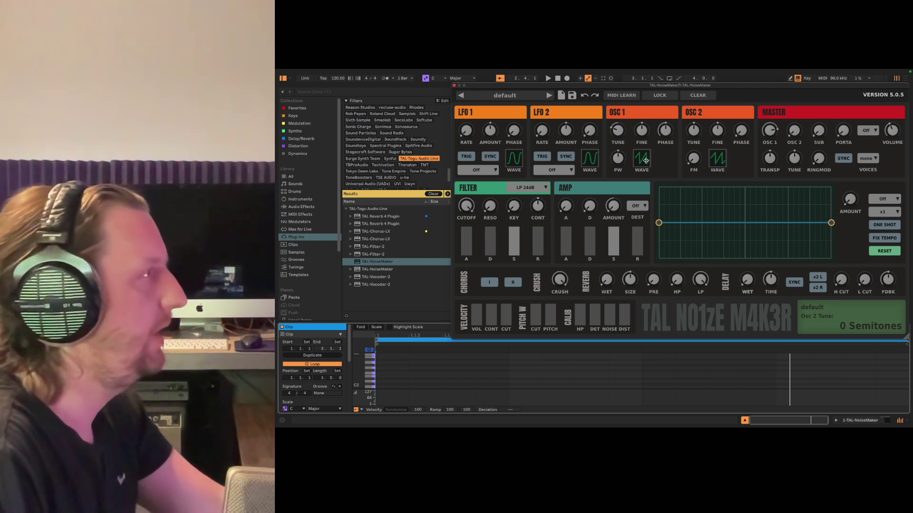
Set oscillator 1 to a square wave with a pulse width of about 0.68.
click(642, 159)
click(645, 195)
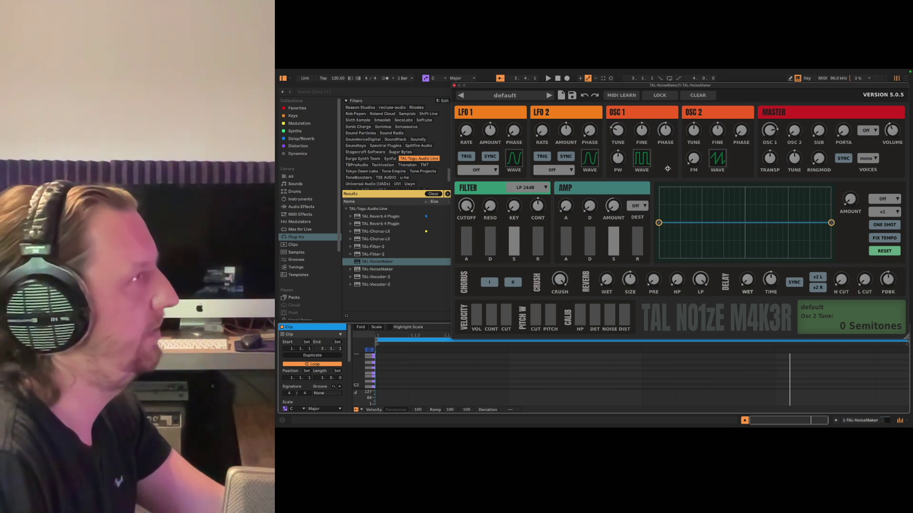
mouse_move(617, 160)
drag(616, 160, 623, 140)
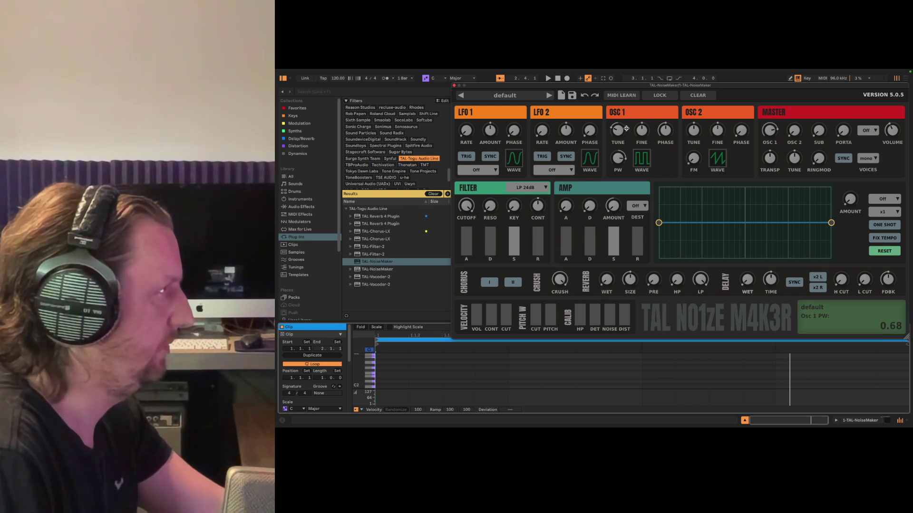
Tune oscillator 1 down to -24 semitones.
click(626, 129)
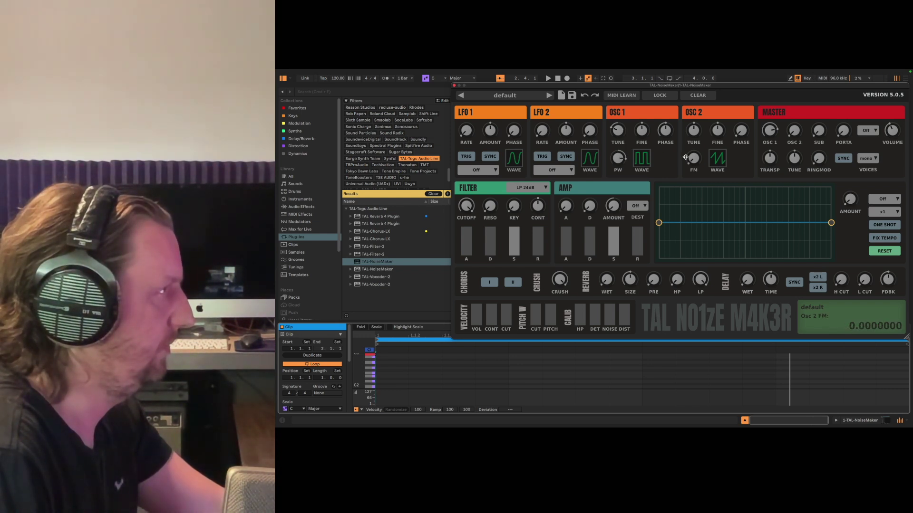
double_click(620, 131)
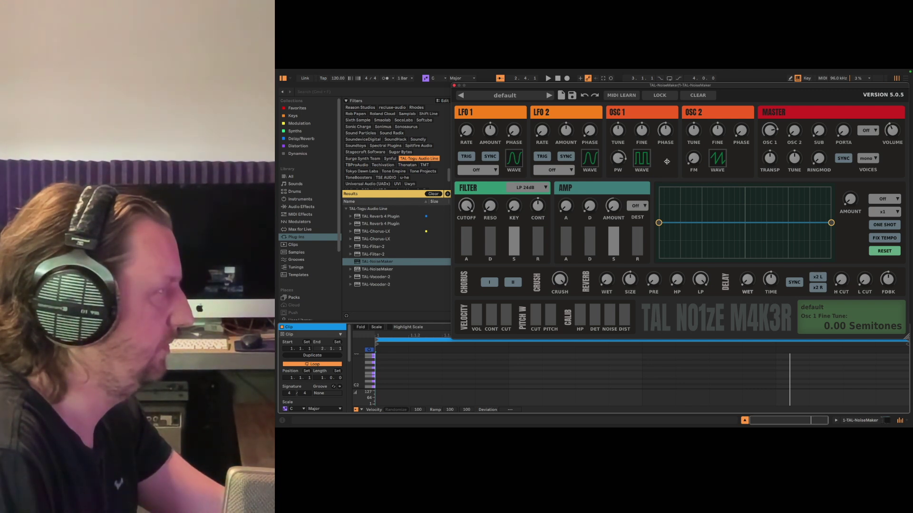
drag(618, 131, 613, 180)
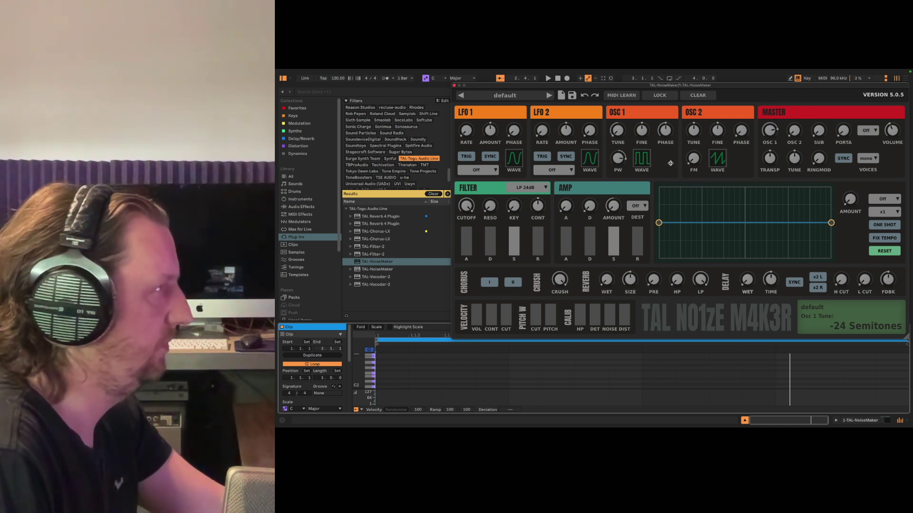
Turn oscillator 1's volume down to 0 and switch oscillator 2 to a triangle wave.
drag(769, 130, 757, 229)
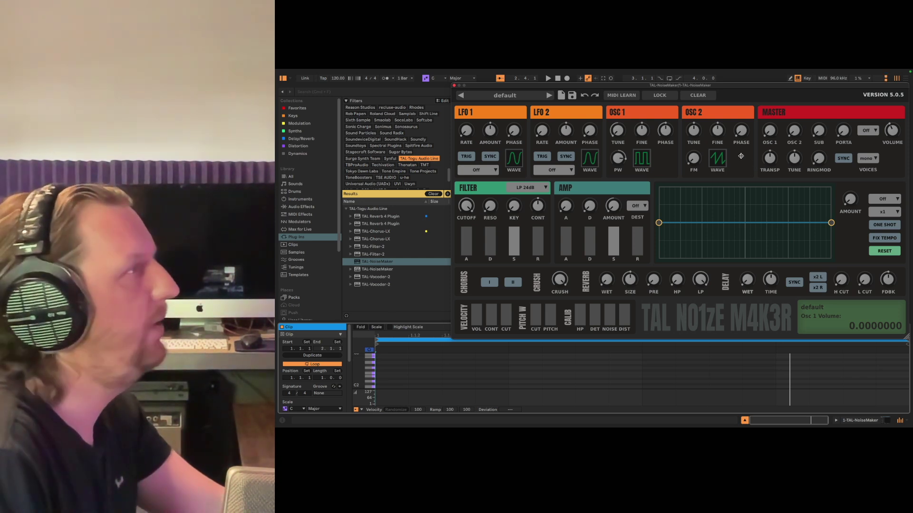
click(716, 157)
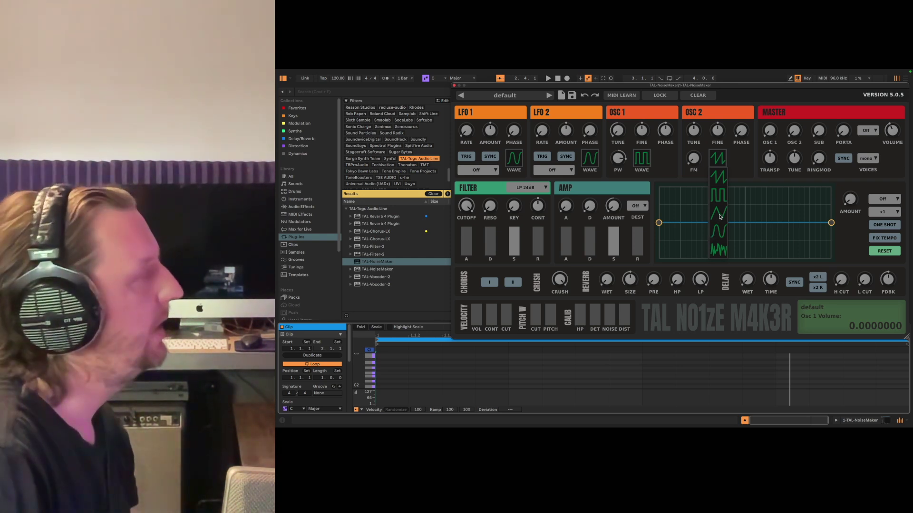
click(720, 217)
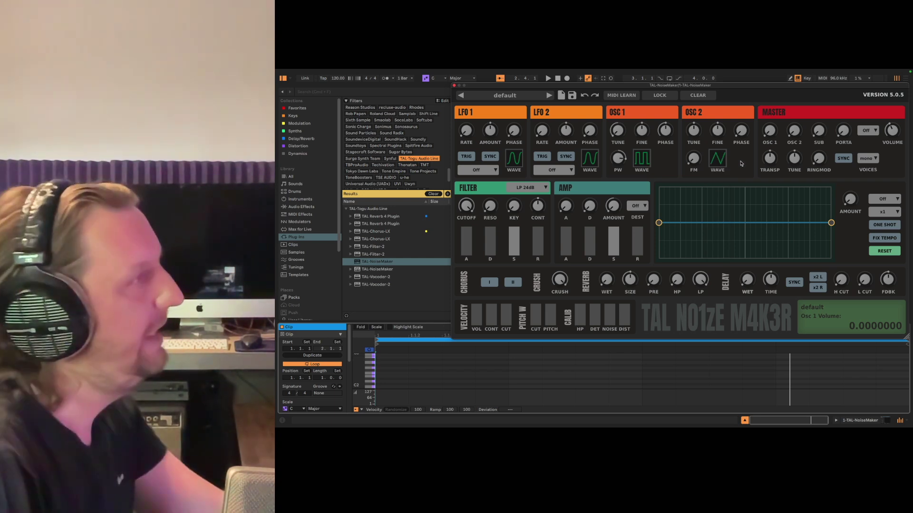
Set oscillator 2's volume to about 0.71 and lower its tune, raising the sub and oscillator 1 levels to balance the mix.
drag(794, 135, 797, 111)
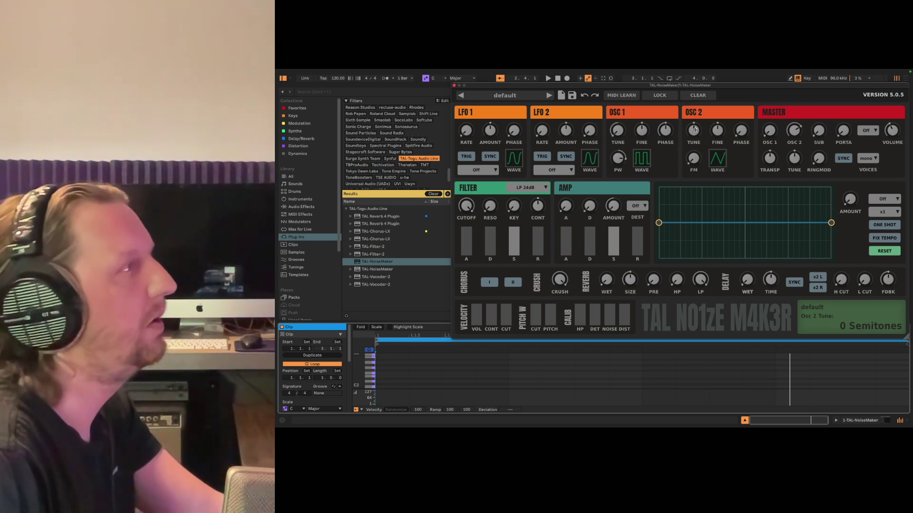
drag(694, 142, 693, 145)
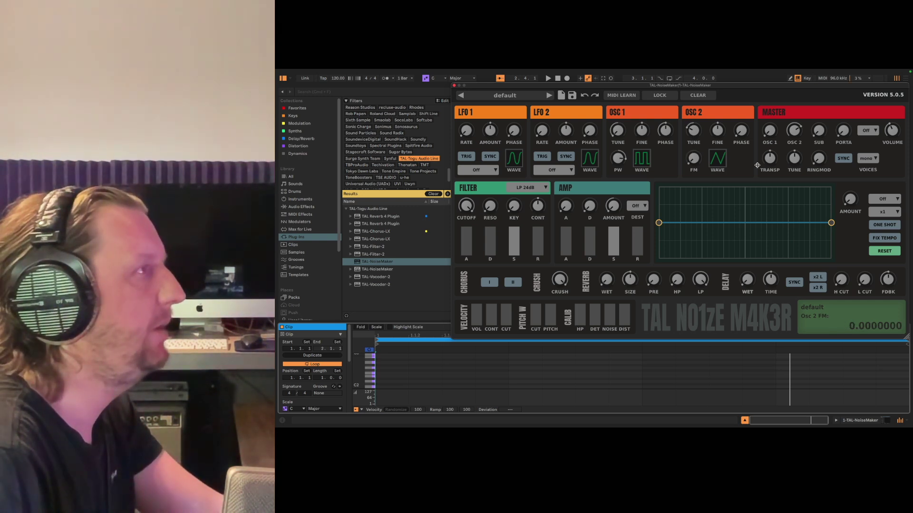
drag(818, 134, 817, 109)
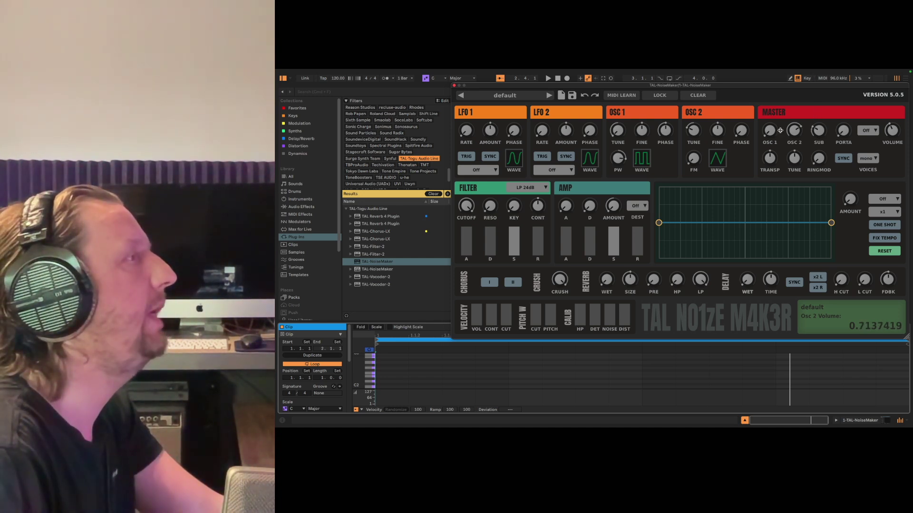
drag(769, 132, 770, 95)
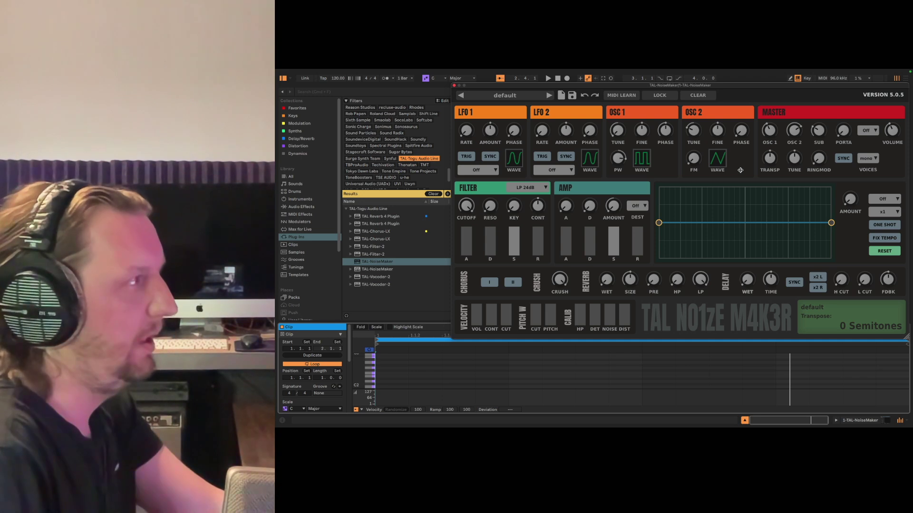
Lower the filter cutoff to about 0.23 and route LFO 1 to the filter.
drag(467, 205, 476, 230)
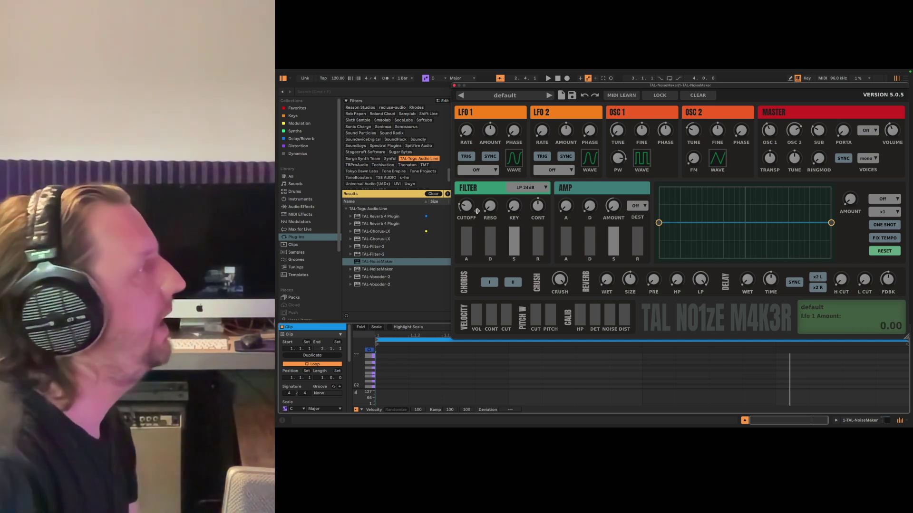
mouse_move(467, 205)
mouse_down()
mouse_move(467, 190)
mouse_move(465, 205)
mouse_up()
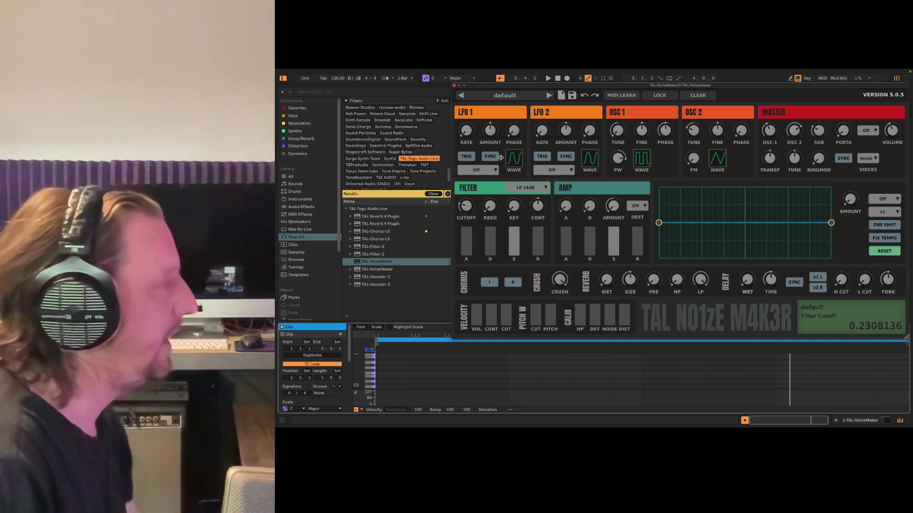
click(477, 171)
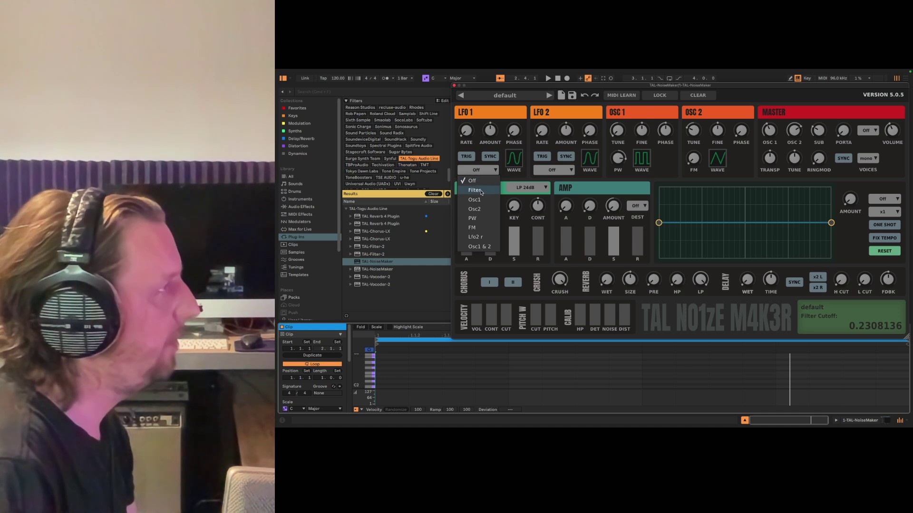
click(478, 190)
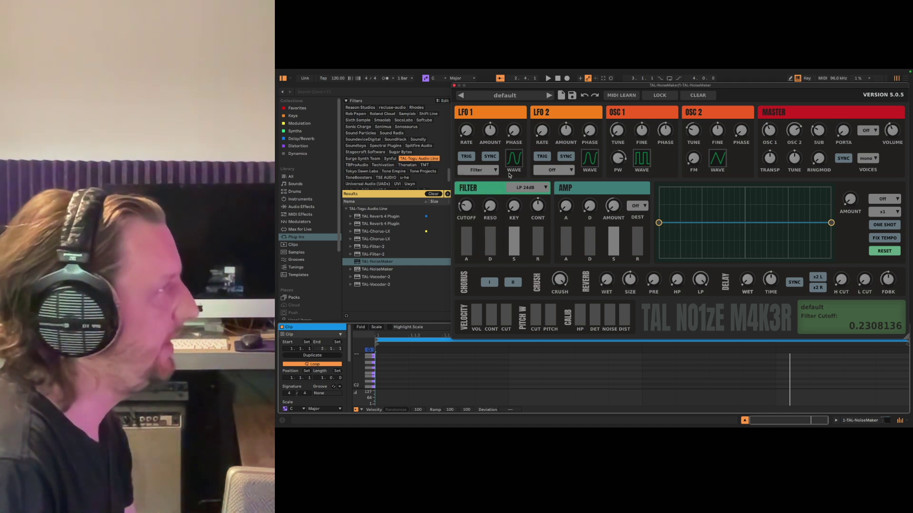
Enable sync and trigger on LFO 1, give it a sawtooth wave and set its amount to about 0.93.
click(491, 158)
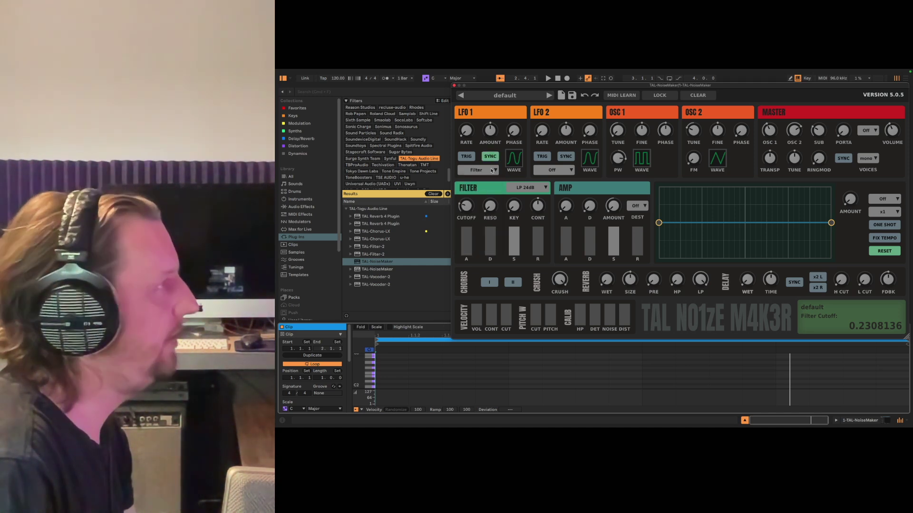
click(466, 157)
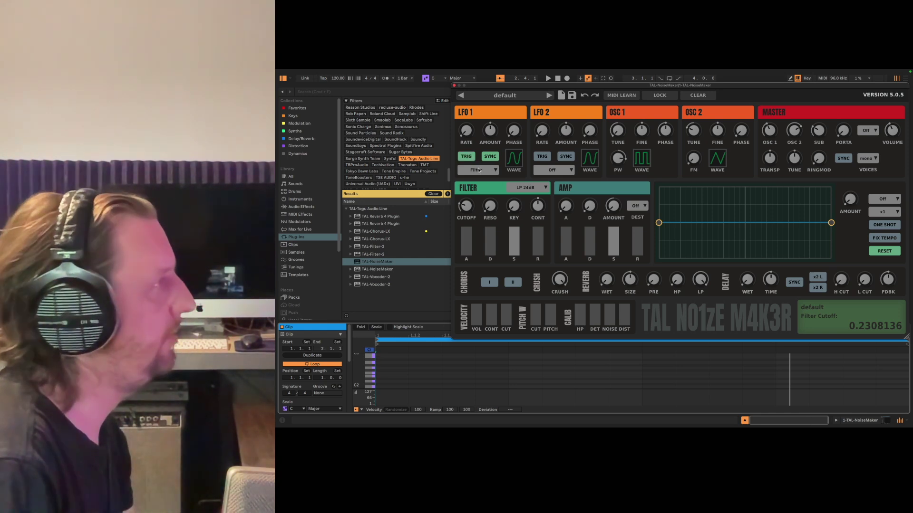
click(513, 160)
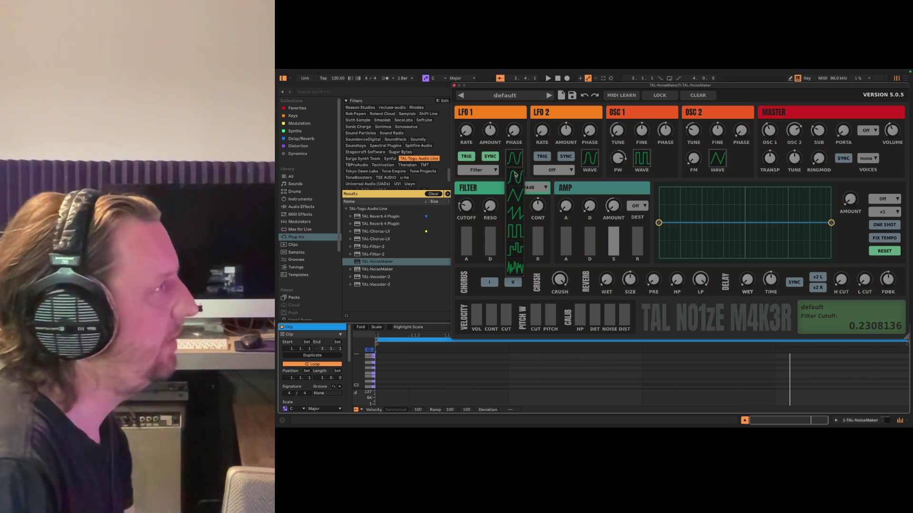
click(517, 216)
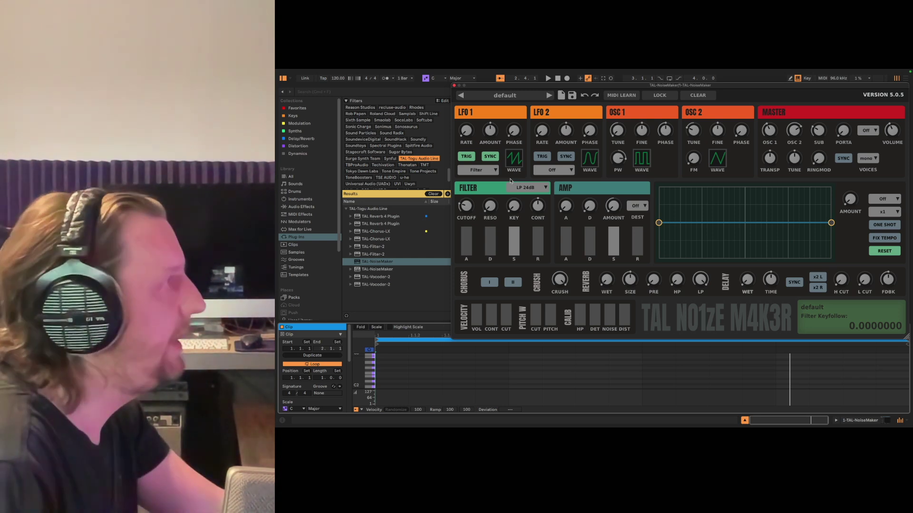
mouse_move(460, 133)
mouse_down()
mouse_move(465, 118)
mouse_move(465, 134)
mouse_up()
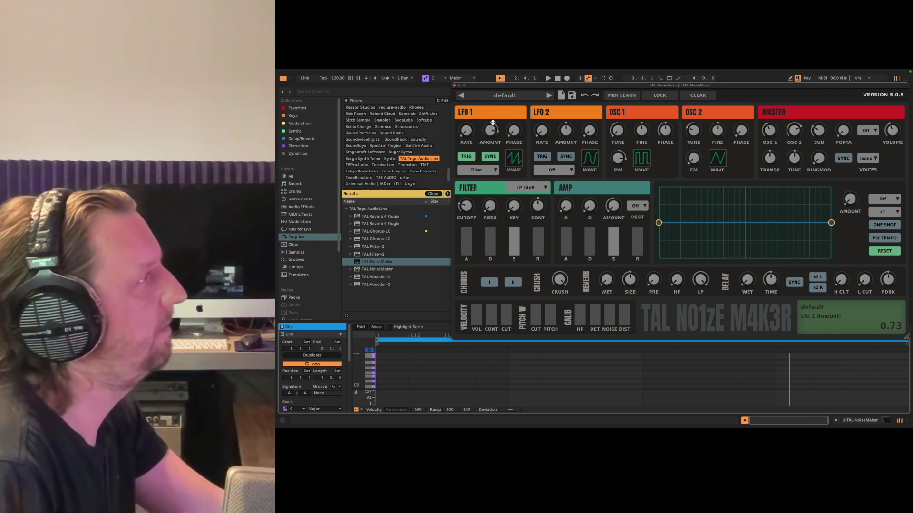
drag(493, 125, 493, 121)
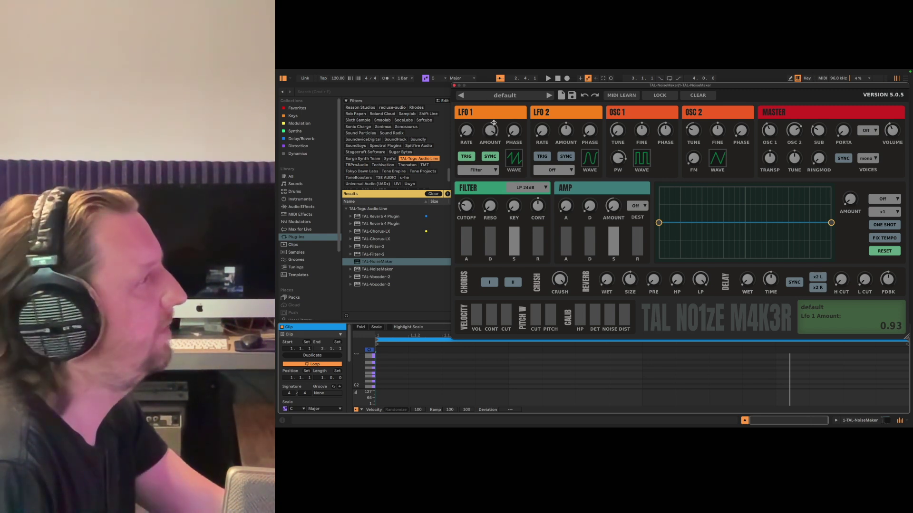
Raise the filter resonance and fine-tune LFO 1's amount and rate.
drag(492, 202, 494, 192)
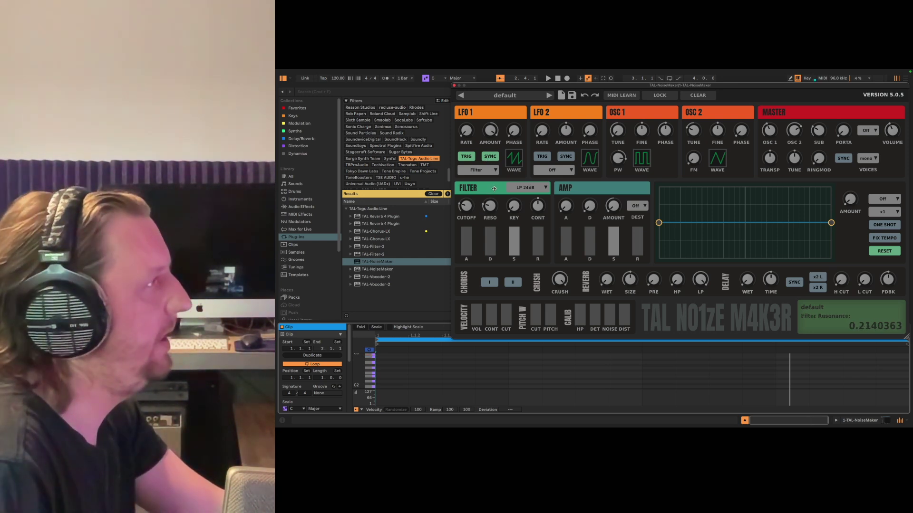
drag(492, 207, 467, 213)
drag(483, 135, 469, 122)
click(469, 130)
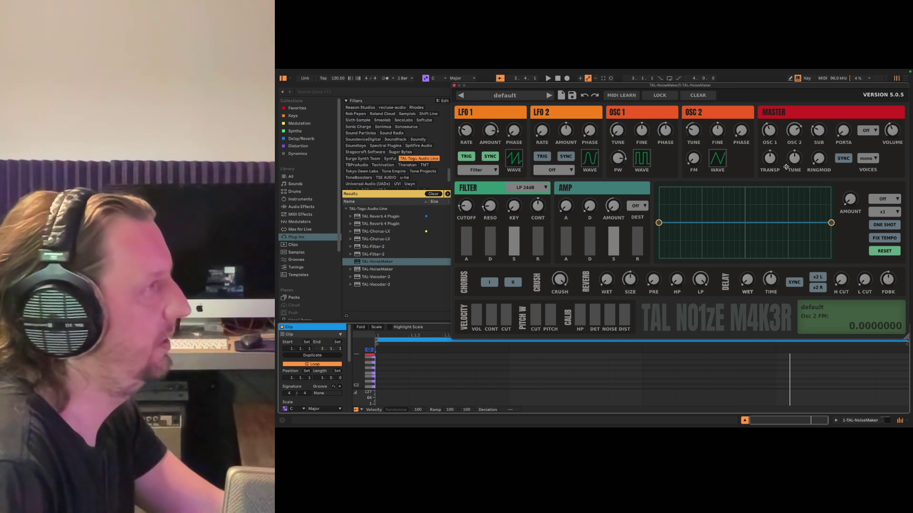
Shape the drawable envelope into a hump from minimum at both ends to maximum at the middle, and assign it to the filter.
click(885, 198)
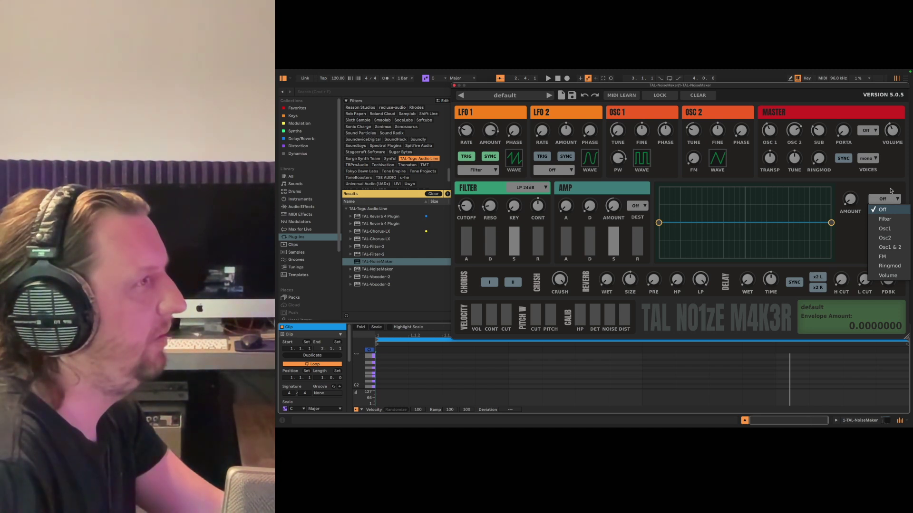
click(891, 191)
drag(660, 224, 659, 228)
drag(742, 228, 746, 188)
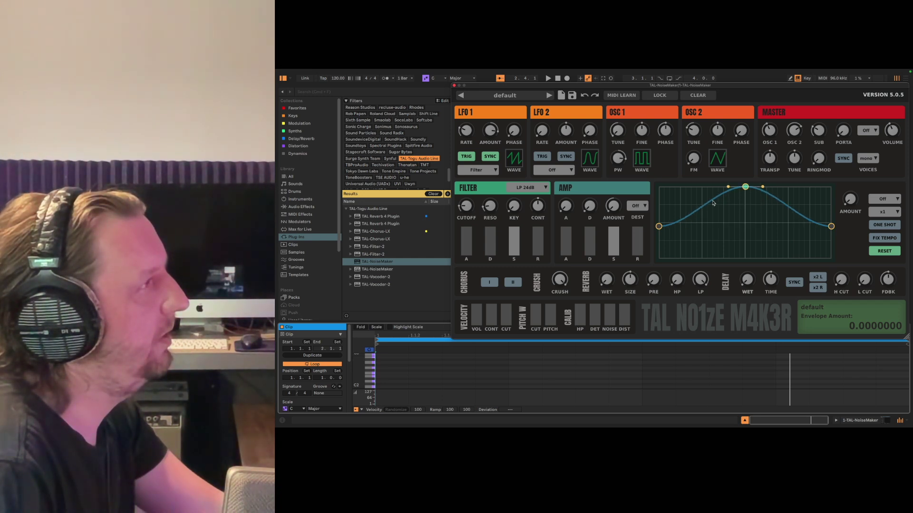
drag(662, 228, 659, 260)
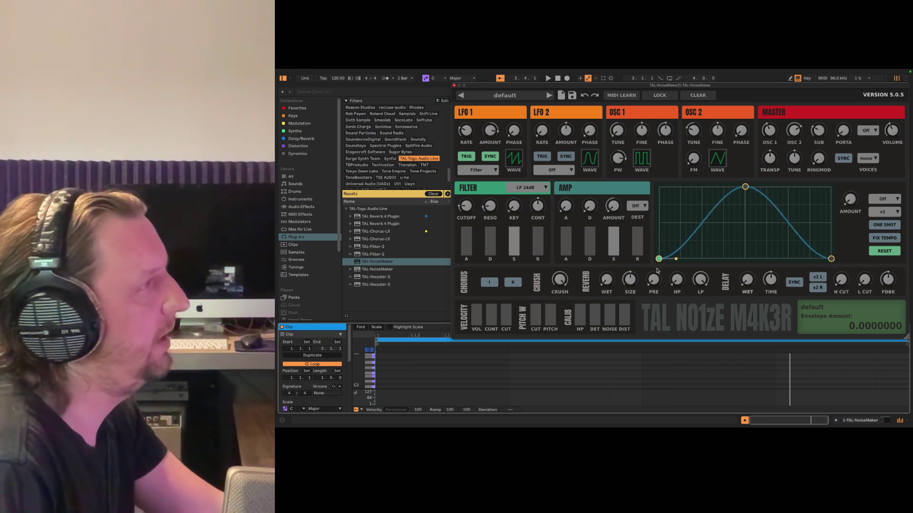
click(885, 203)
click(890, 217)
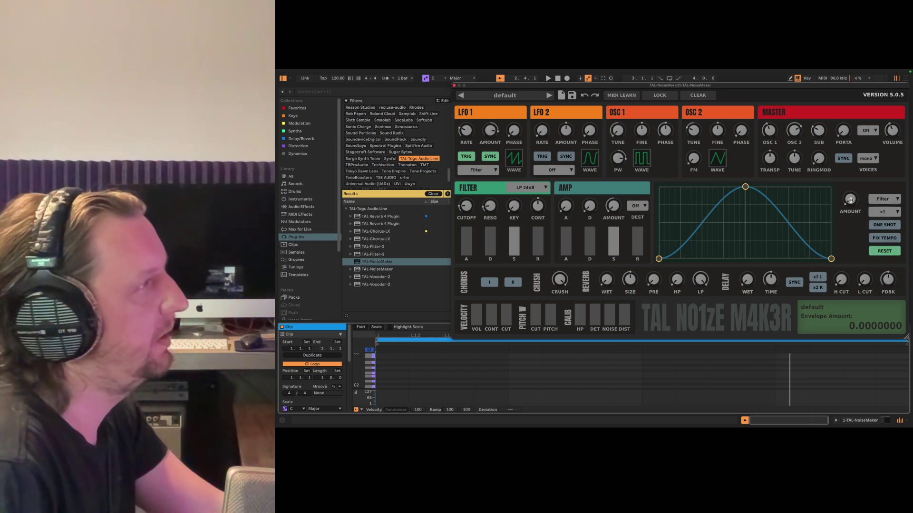
Lower LFO 1's rate and adjust the amount of the drawable envelope on the filter.
mouse_move(468, 132)
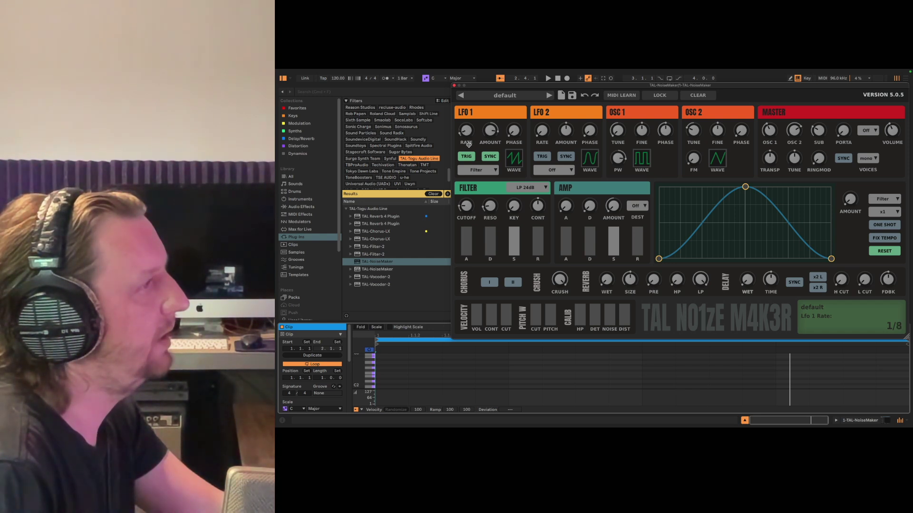
drag(468, 143, 469, 147)
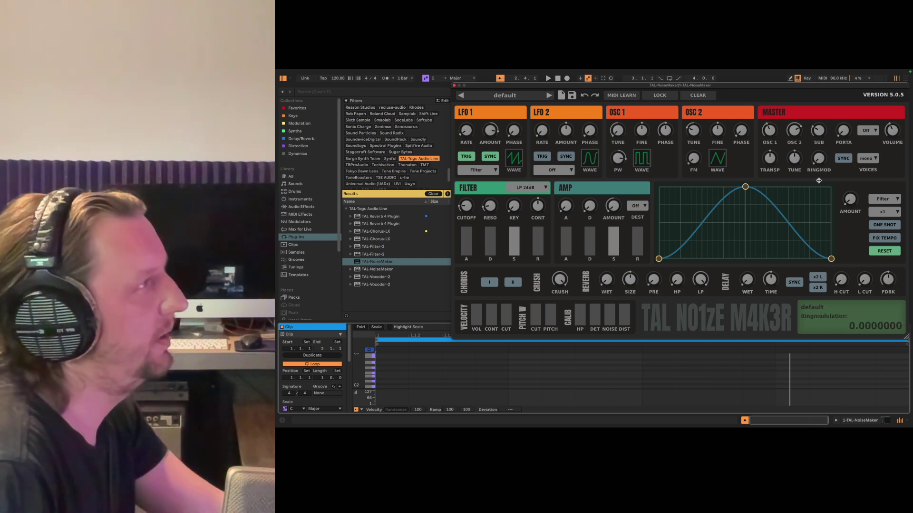
mouse_move(857, 204)
mouse_move(850, 199)
mouse_down()
mouse_move(854, 174)
mouse_move(852, 186)
mouse_up()
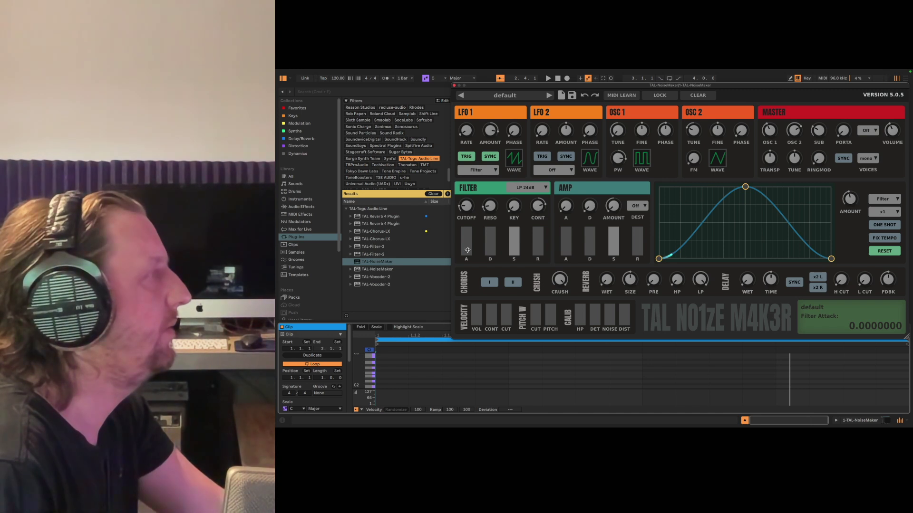
Set the filter attack to about 0.37 and decay to about 0.36, with a low sustain.
drag(467, 250, 468, 237)
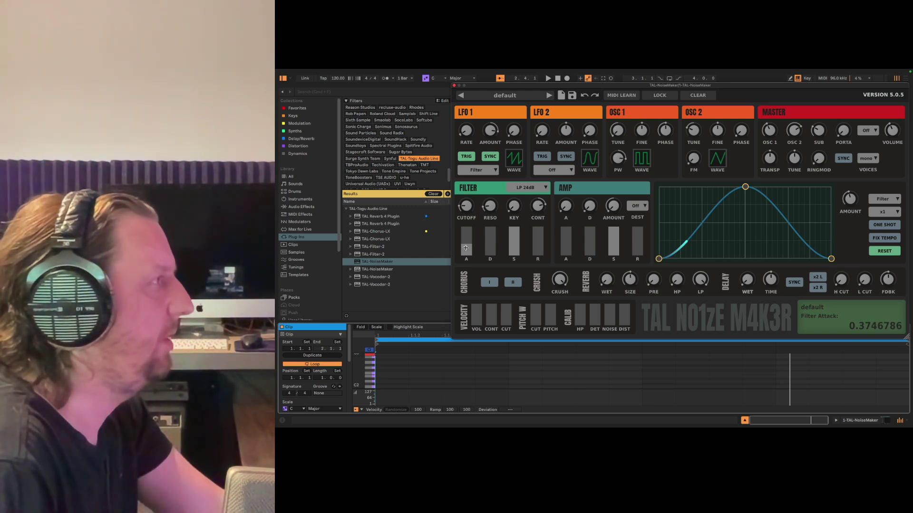
drag(513, 229, 493, 238)
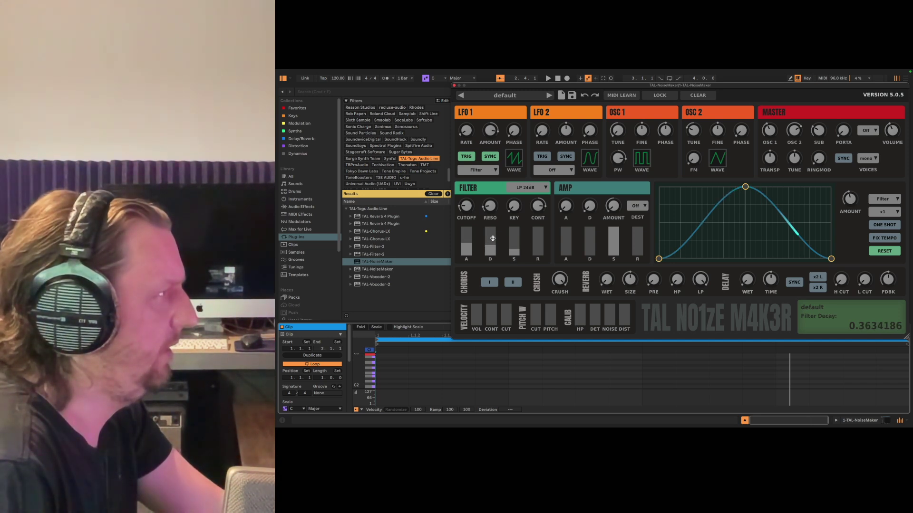
Set the filter contour to about 0.40 and lower the filter cutoff to about 0.12.
drag(537, 211, 538, 220)
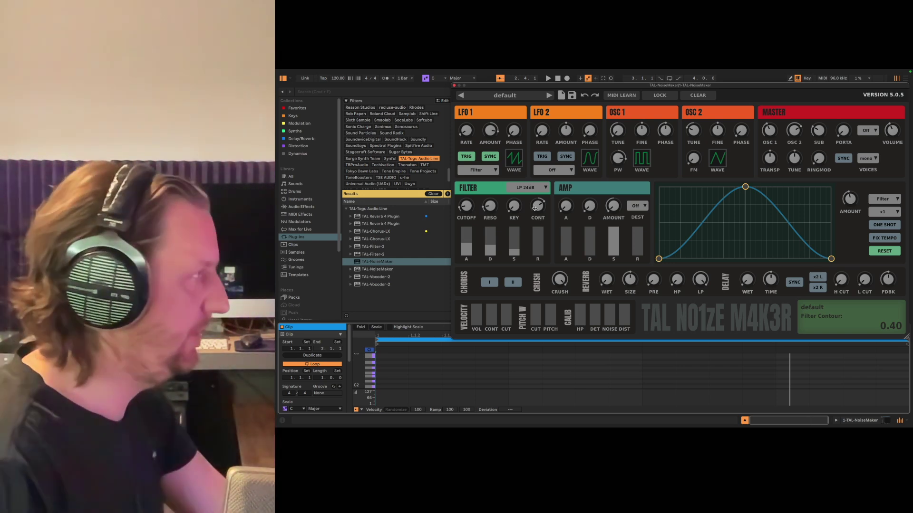
drag(537, 206, 537, 209)
click(465, 208)
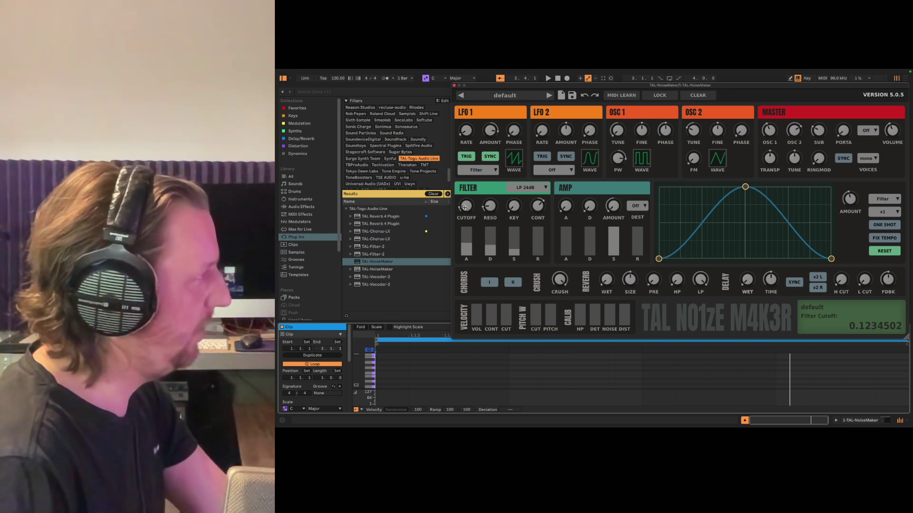
Set LFO 1's amount to about 0.70 and fine-tune the amount of the drawable envelope on the filter.
click(490, 125)
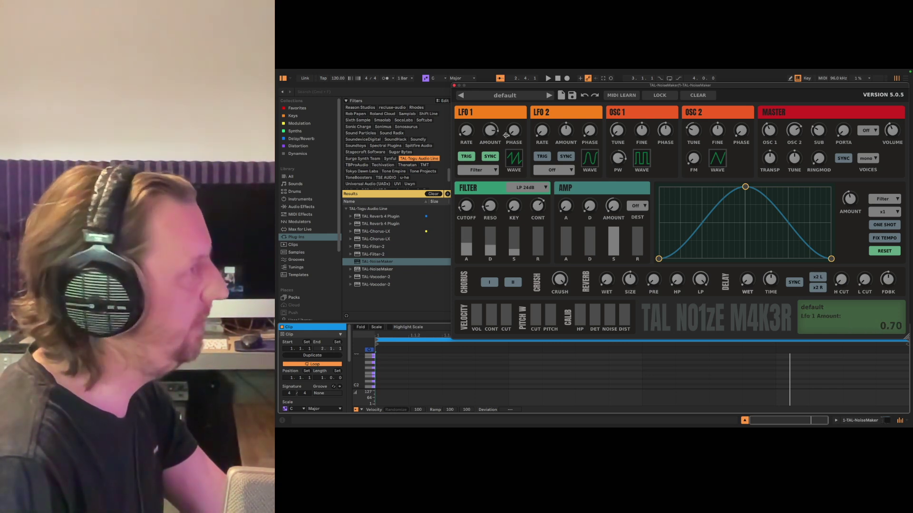
click(848, 199)
drag(849, 203, 850, 214)
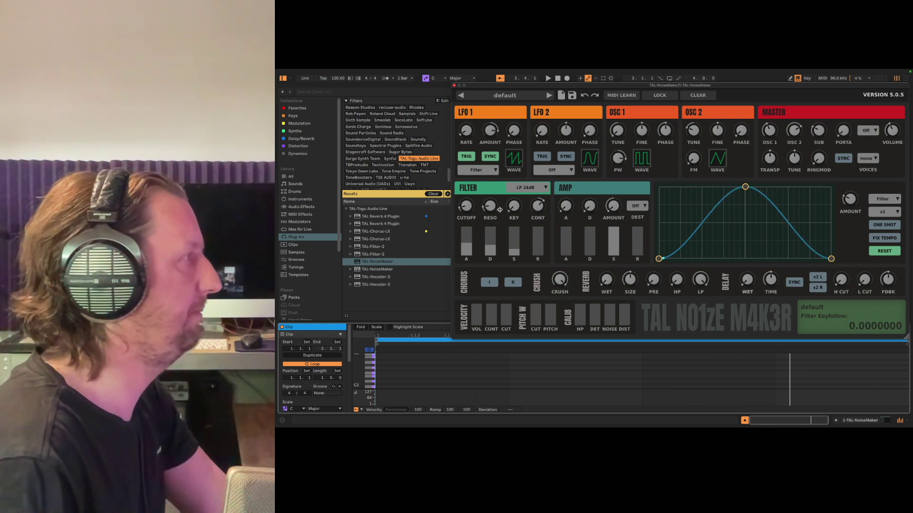
Set the filter contour to about -0.76 and filter sustain to about 0.59, with a slightly lower LFO 1 amount.
scroll(539, 205, up, 4)
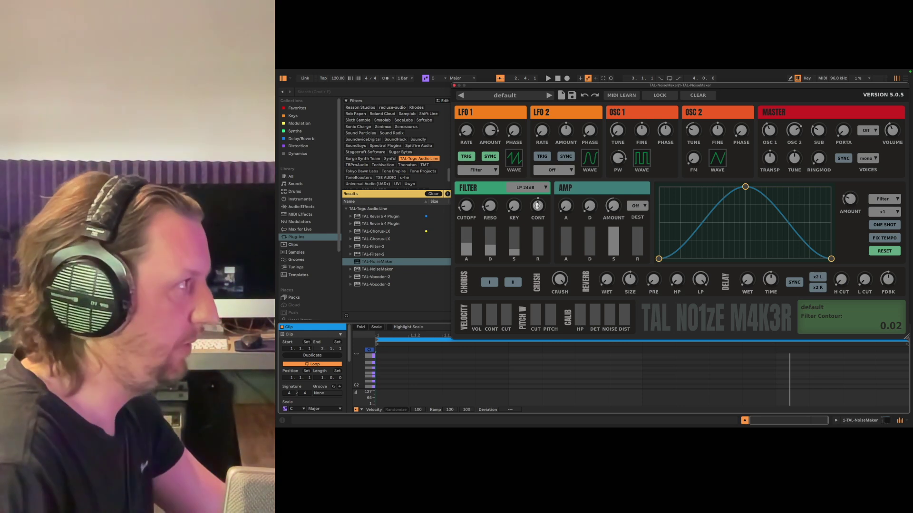
drag(538, 205, 533, 237)
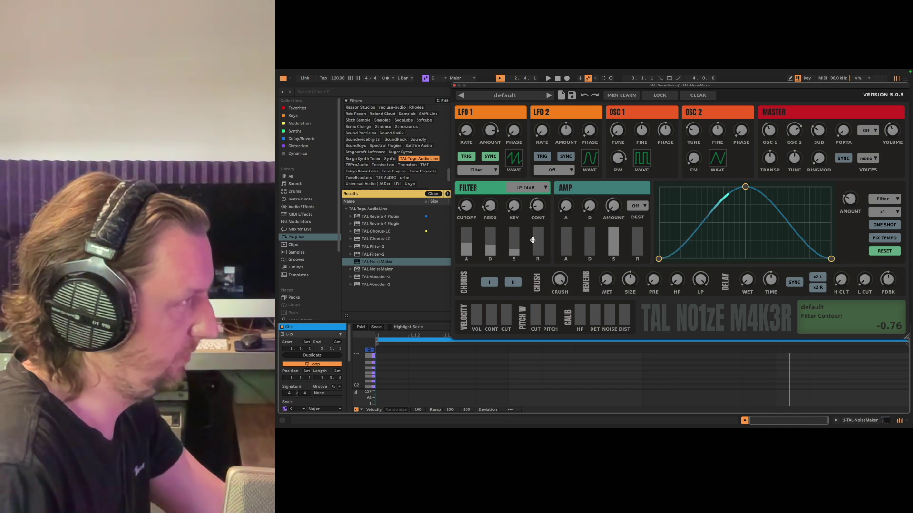
drag(523, 249, 518, 237)
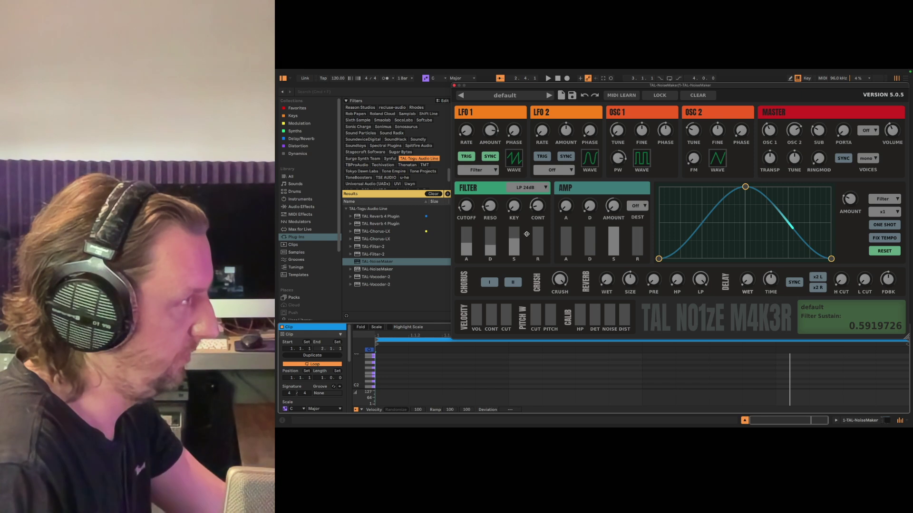
drag(490, 128, 491, 136)
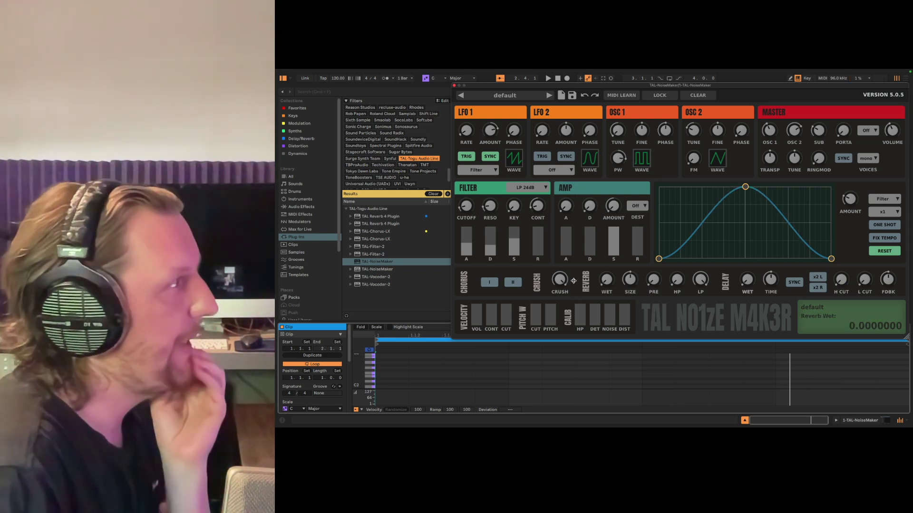
Set the oscillator bitcrusher to about 0.27 and enable chorus I.
drag(559, 280, 559, 345)
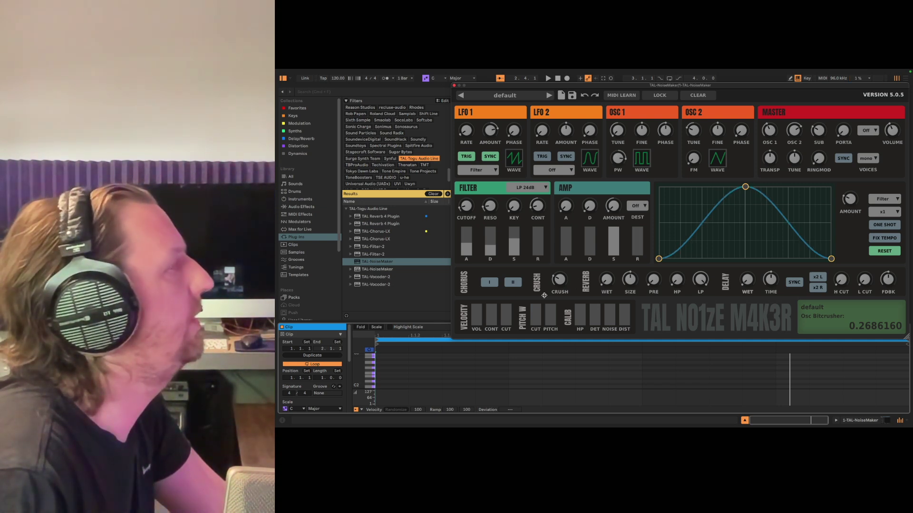
click(490, 282)
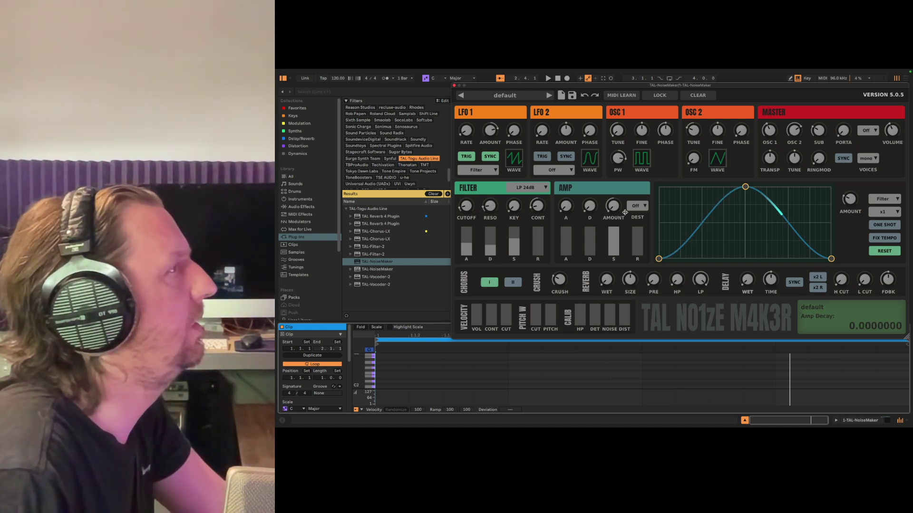
Balance the oscillator mix by setting the sub oscillator volume to about 0.51 and slightly raising the oscillator 2 and oscillator 1 volumes.
drag(818, 133, 822, 110)
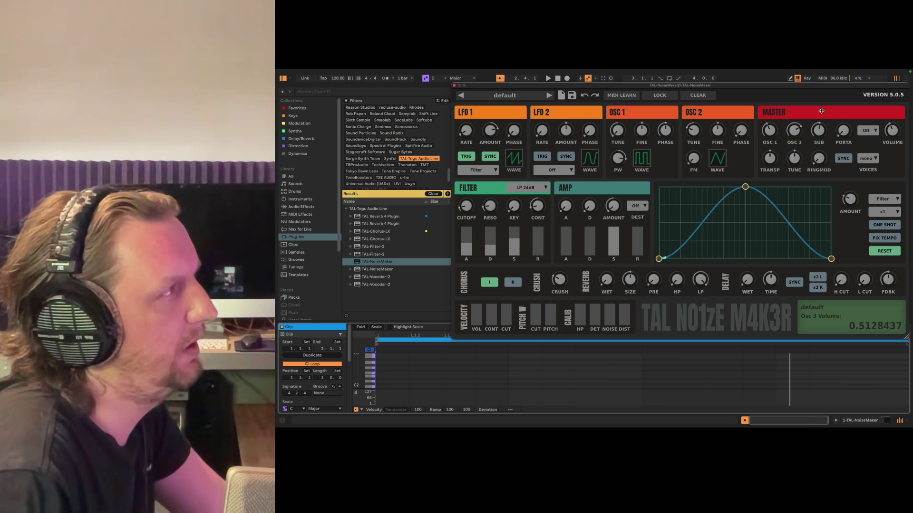
drag(791, 137, 790, 132)
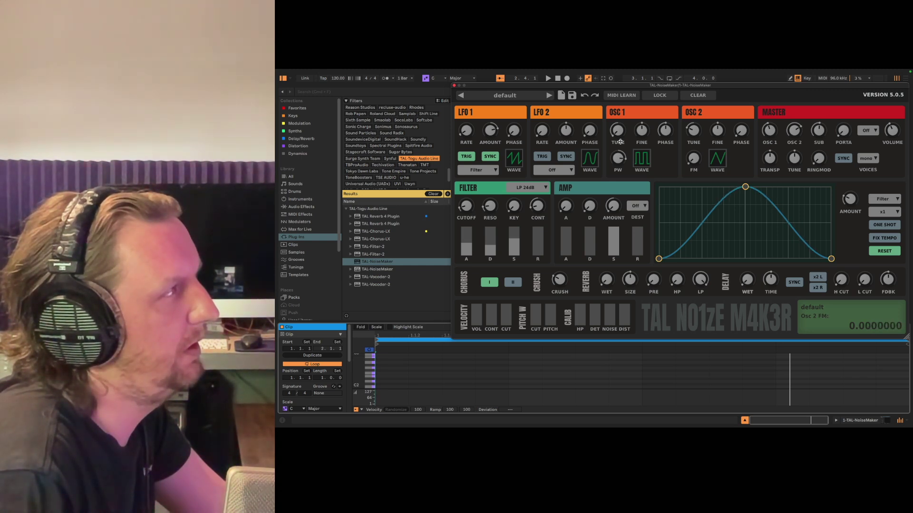
drag(770, 132, 771, 124)
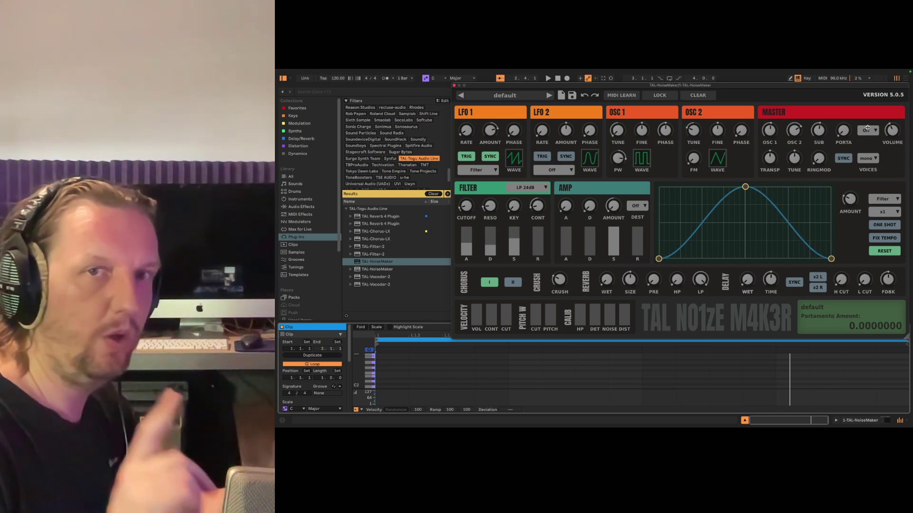
Switch the portamento mode to On and raise the portamento amount to about 0.20.
click(867, 129)
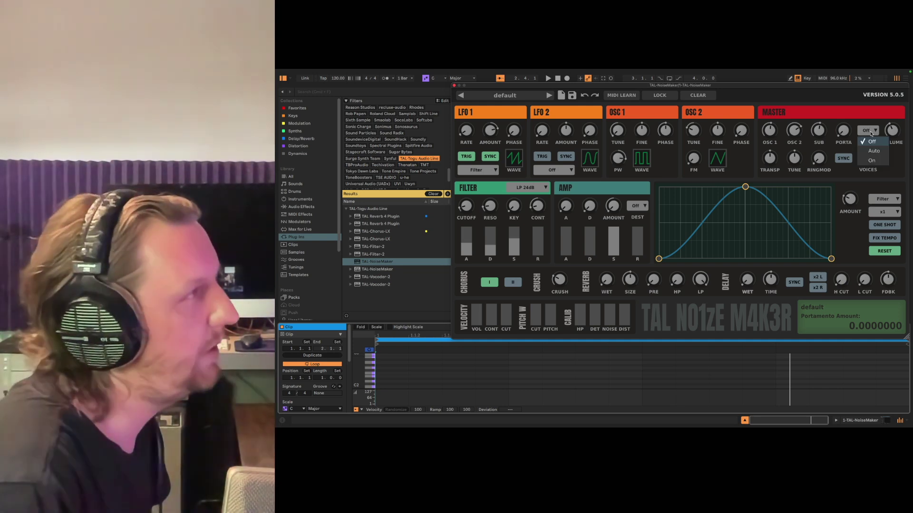
click(875, 160)
drag(843, 130, 844, 110)
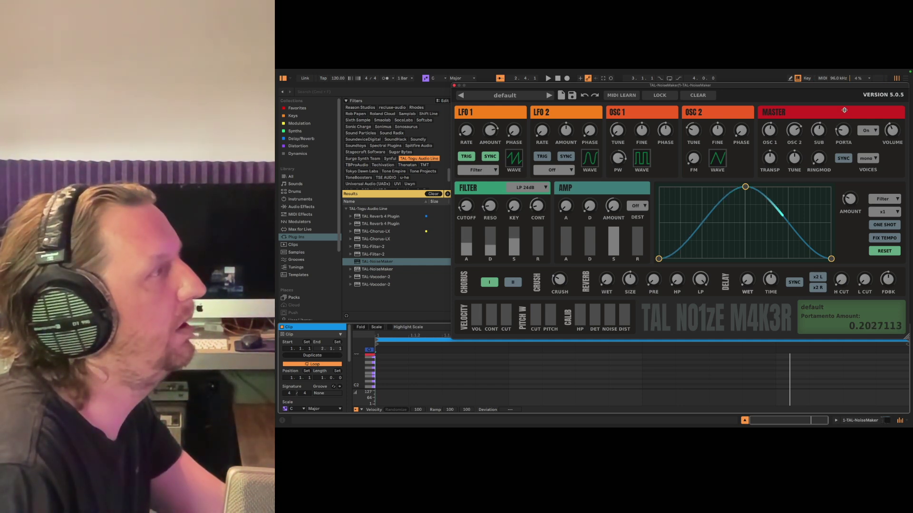
drag(845, 134, 845, 127)
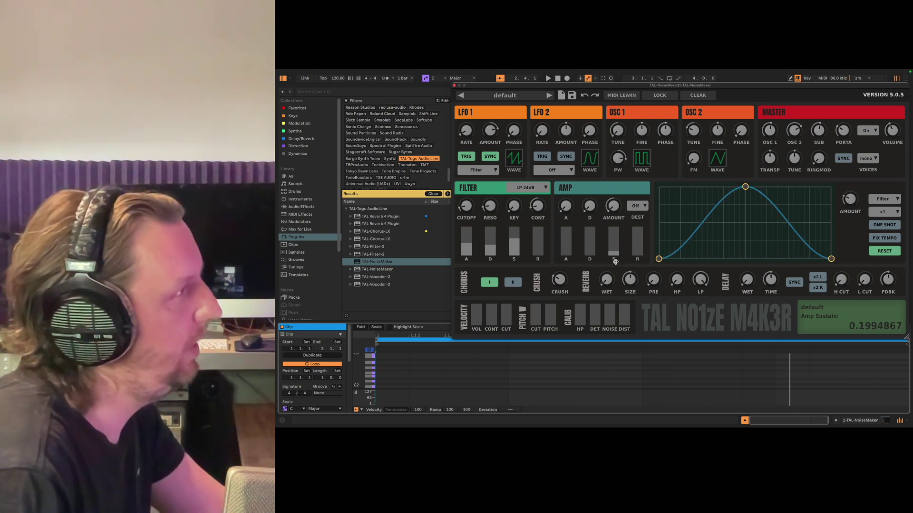
Set the amp decay to about 0.55 and amp sustain to about 0.43, and slightly raise the master volume.
drag(589, 248, 591, 229)
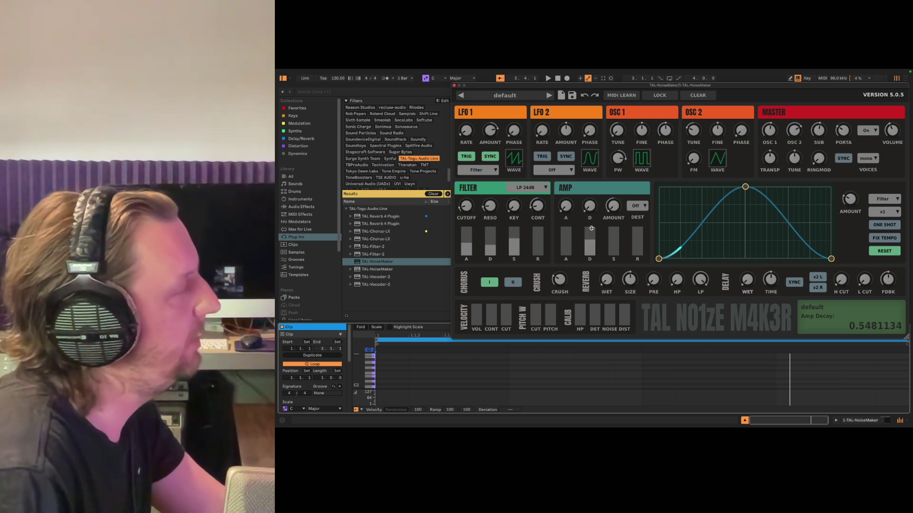
drag(614, 245, 614, 230)
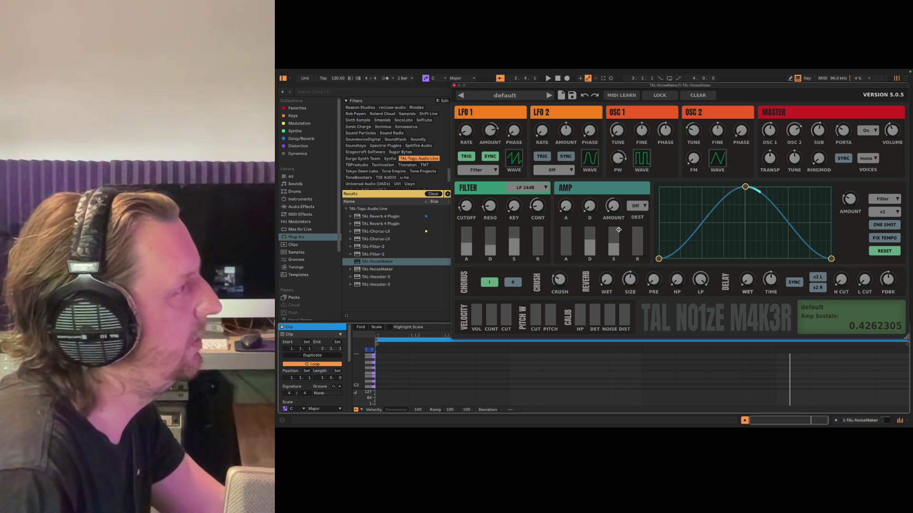
drag(890, 133, 891, 130)
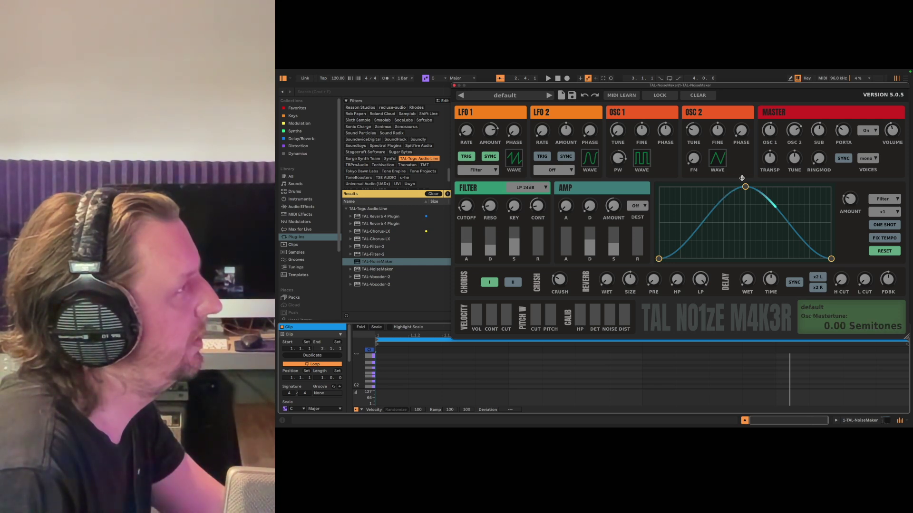
Fine-tune LFO 1's amount and raise the filter cutoff to about 0.20.
drag(490, 134, 491, 138)
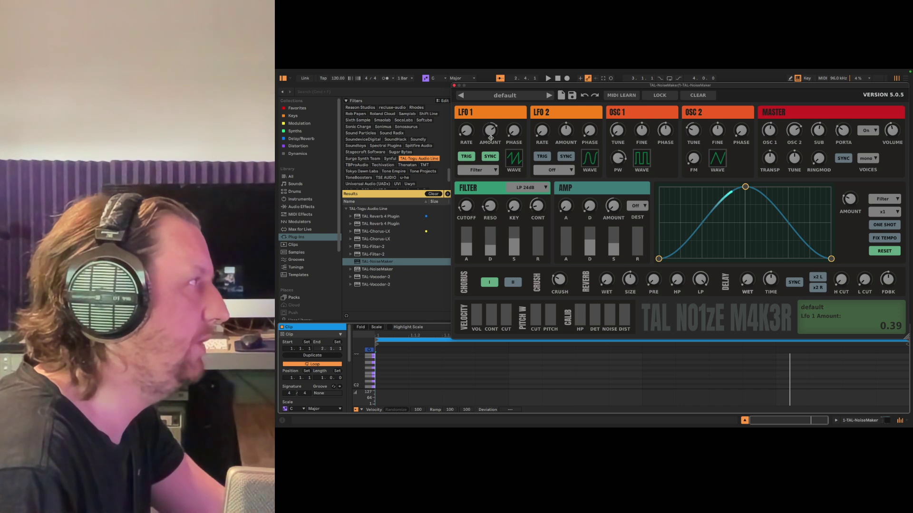
drag(491, 138, 491, 134)
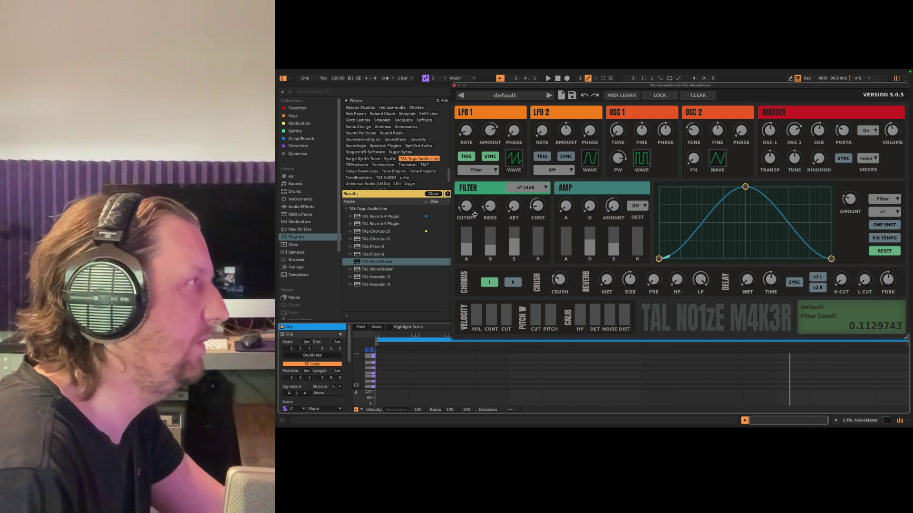
drag(466, 208, 465, 198)
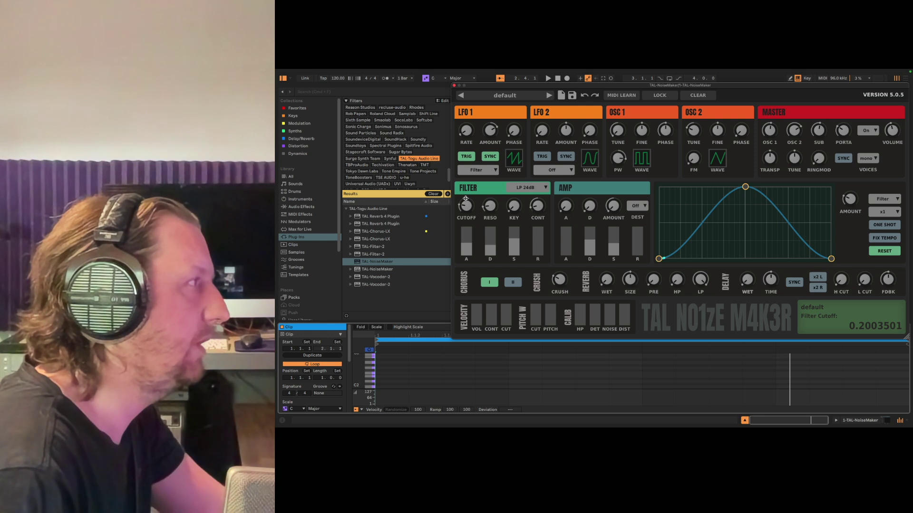
Set the filter contour to about -0.50.
mouse_move(537, 207)
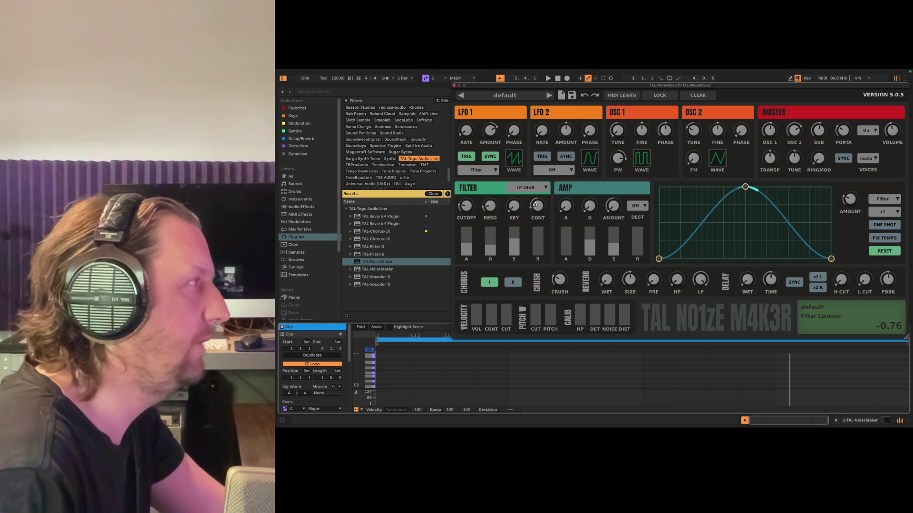
drag(537, 206, 538, 200)
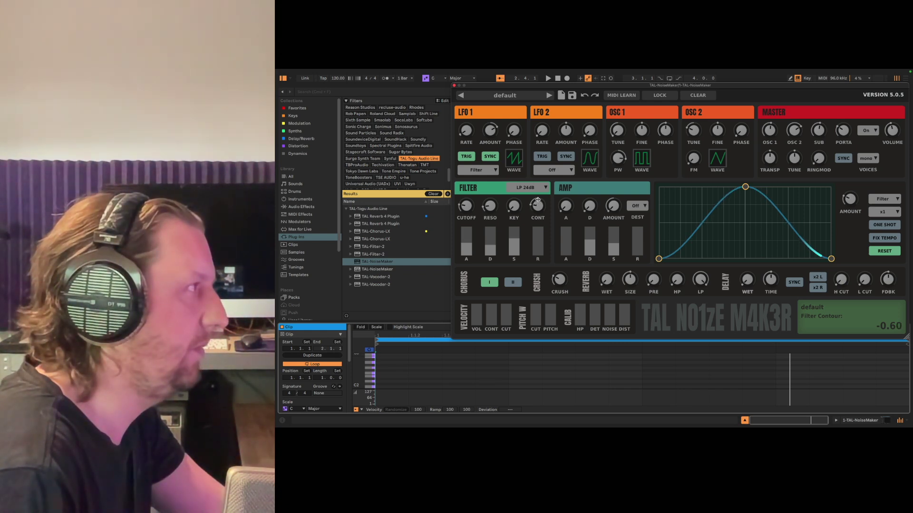
drag(538, 207, 538, 203)
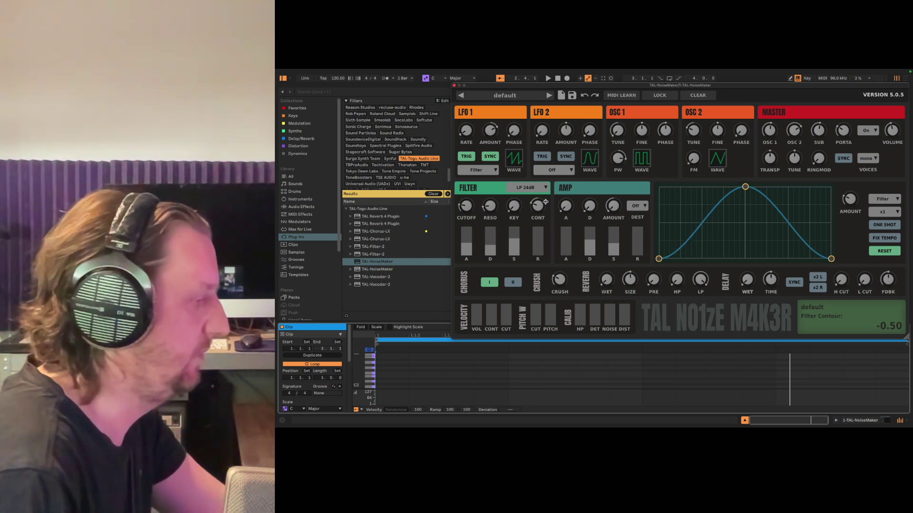
Audition the patch, shift the computer keyboard up one octave, and slightly raise the portamento amount.
key(a)
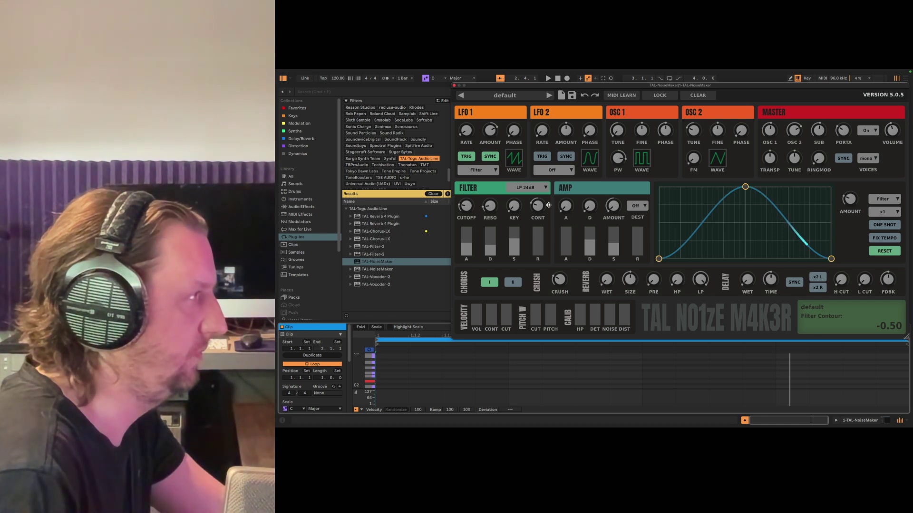
key(x)
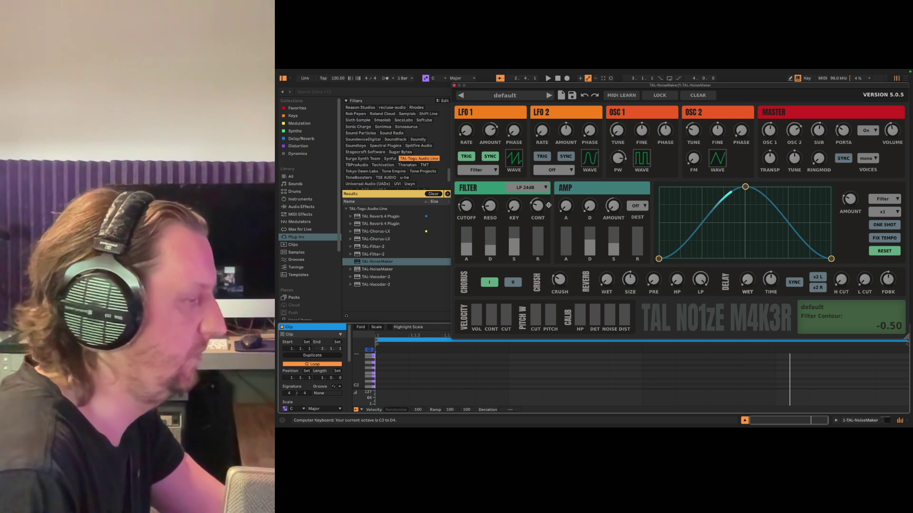
drag(843, 134, 846, 124)
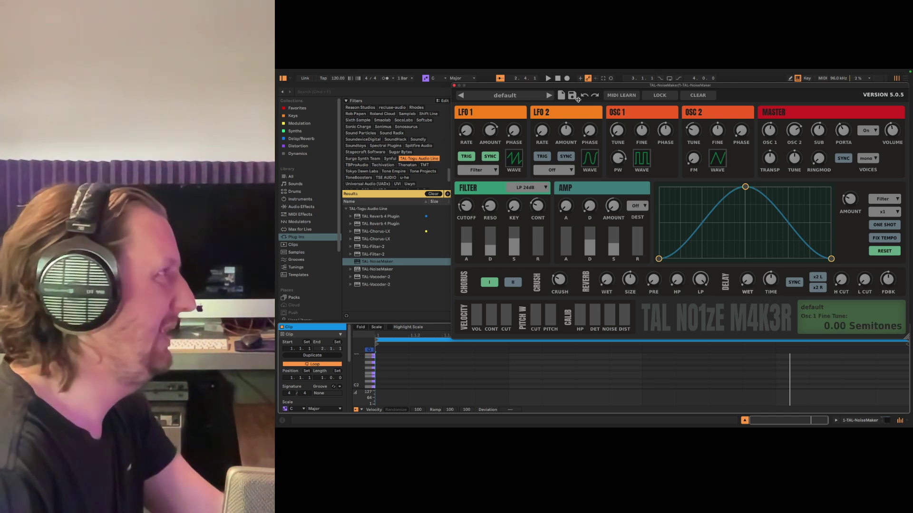
Save the patch as a preset named "Stuttering Bass 1" in the Bass subfolder of the personal preset folder.
click(572, 95)
click(706, 177)
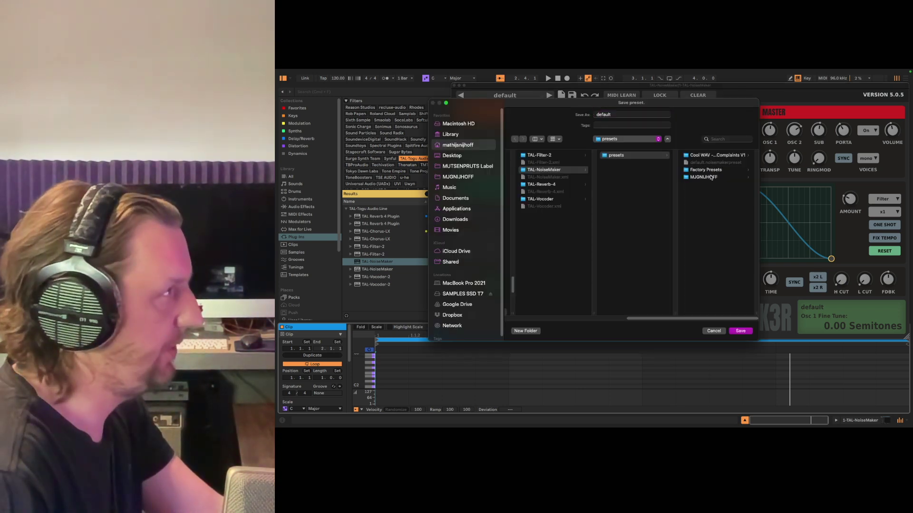
click(698, 156)
drag(624, 117, 591, 116)
text(Stuttering Bass 1)
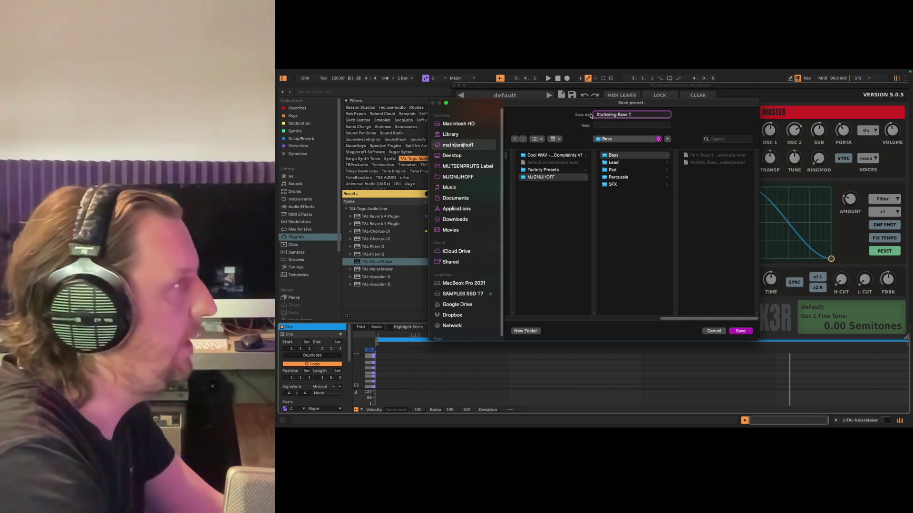
key(Return)
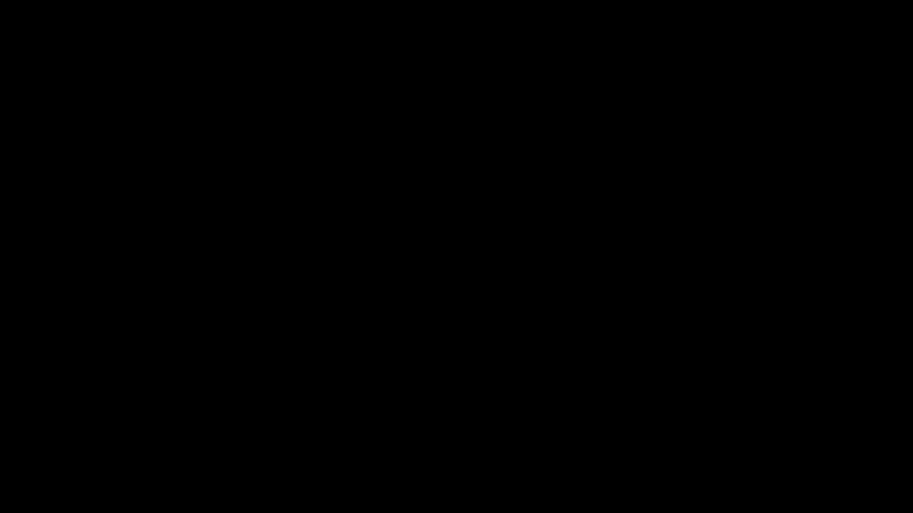